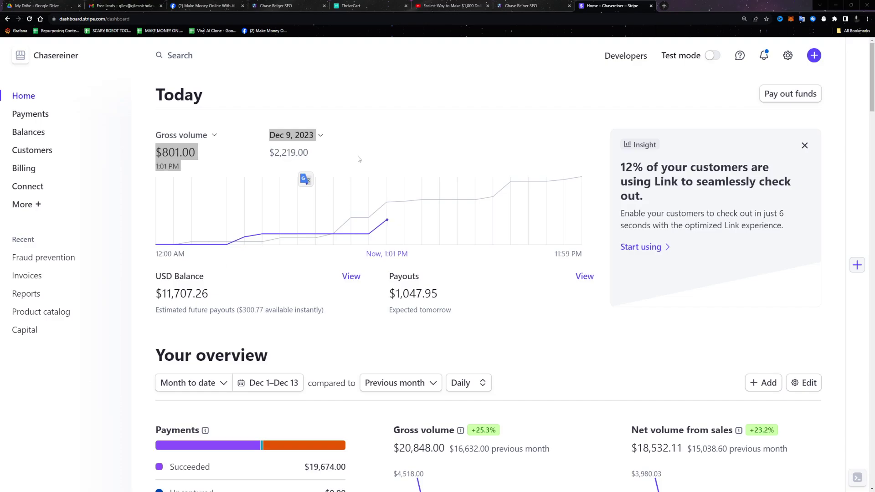
Examine today's gross volume against the Dec 9, 2023 comparison on the dashboard.
click(344, 175)
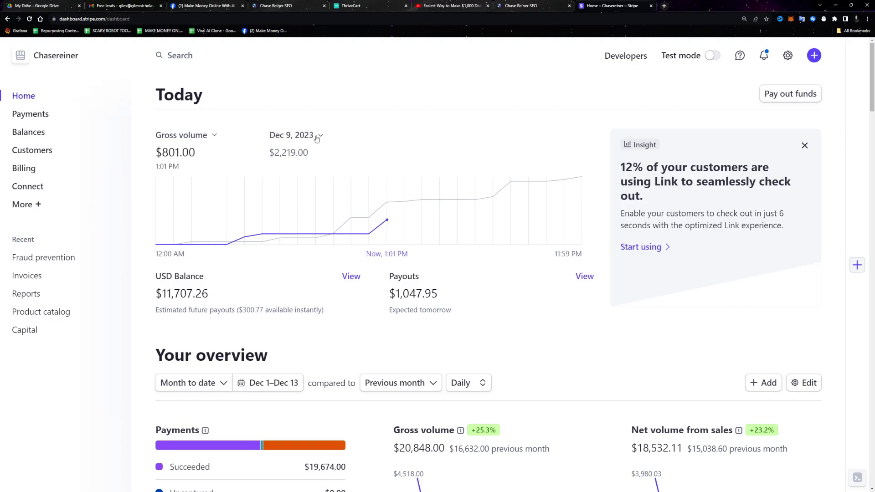
drag(263, 152, 304, 153)
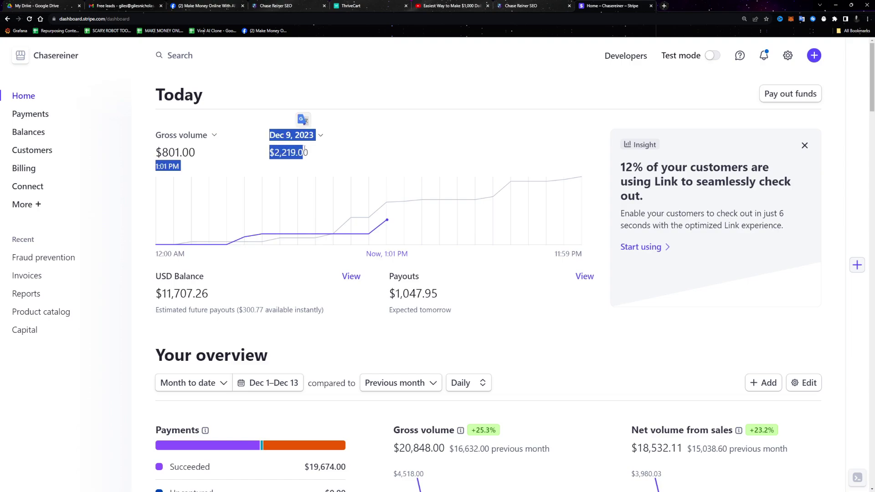
click(301, 154)
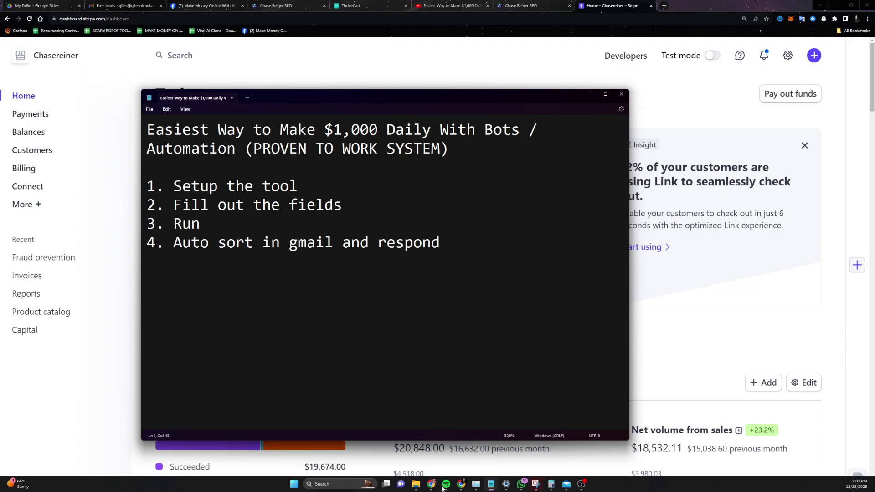
click(295, 486)
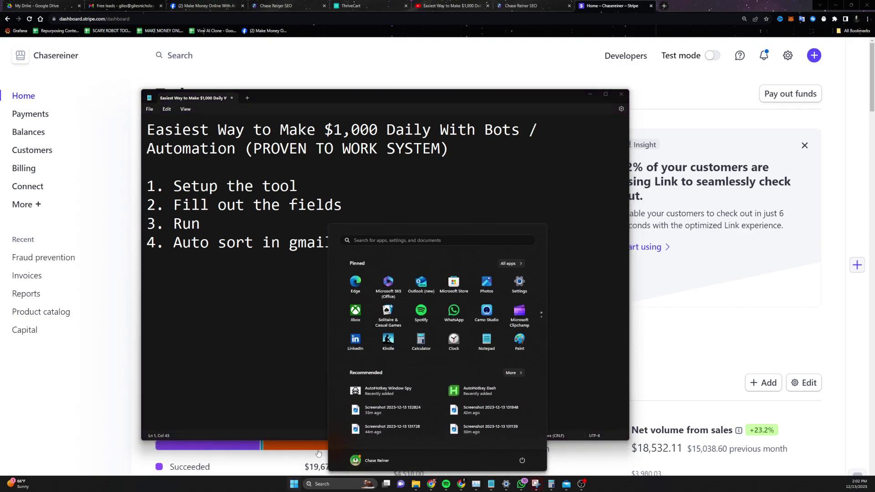
text(note)
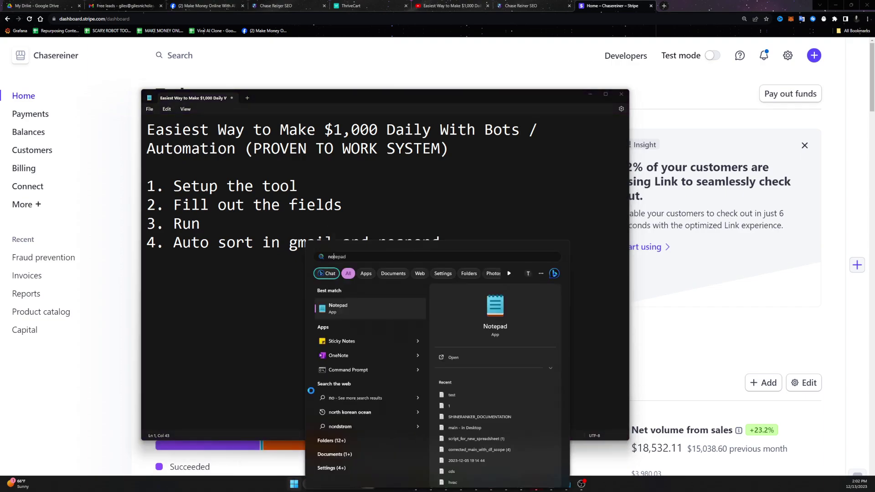
key(Return)
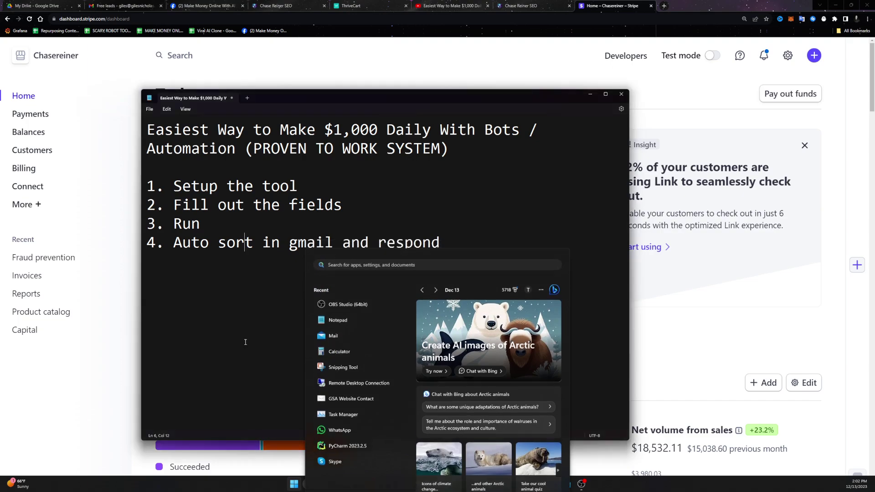
click(244, 342)
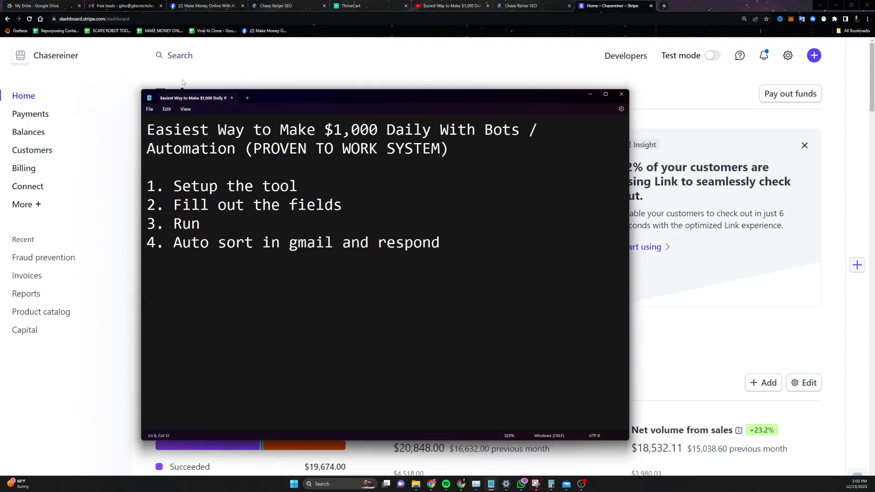
Switch to Gmail, read the "Free leads" reply, and return to the inbox.
click(128, 4)
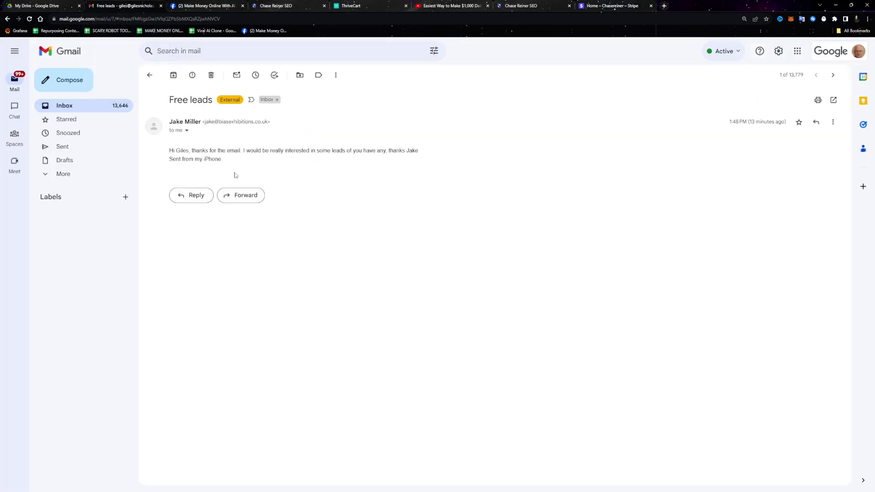
drag(168, 152, 441, 171)
click(441, 172)
drag(170, 152, 224, 149)
click(212, 156)
click(191, 151)
click(224, 149)
click(8, 19)
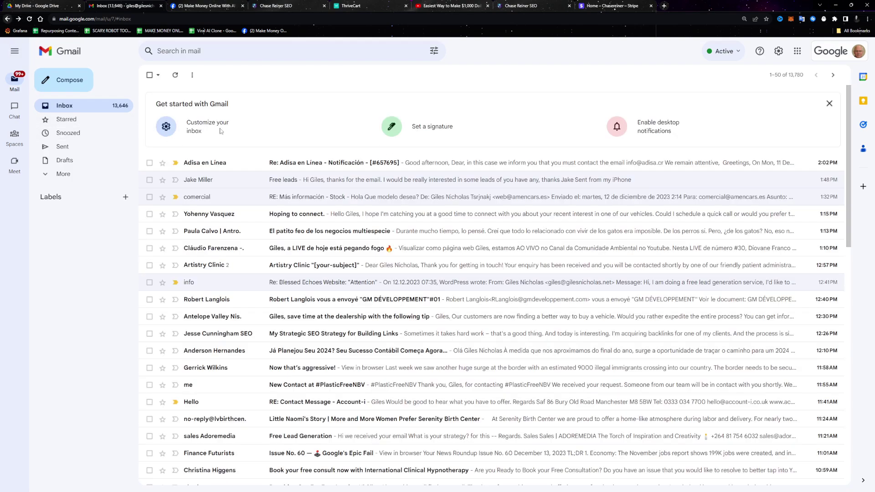
Expand the mailbox folder list and look through the messages marked Important.
click(60, 174)
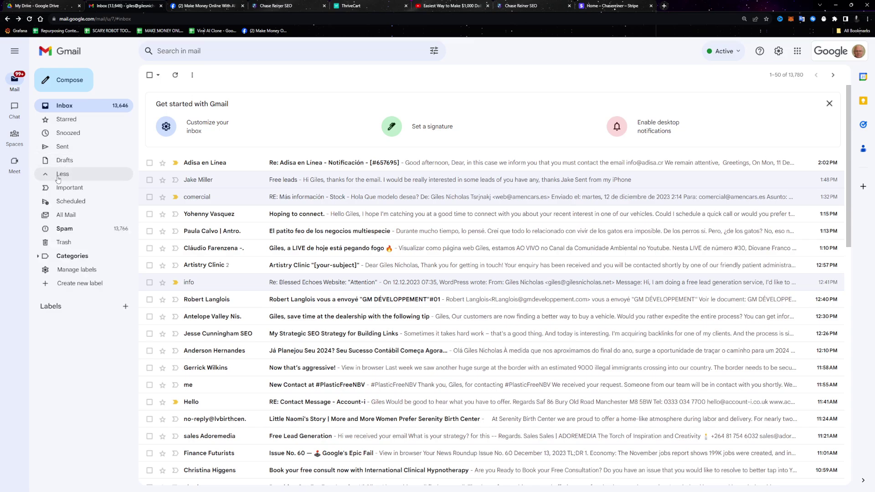
click(69, 187)
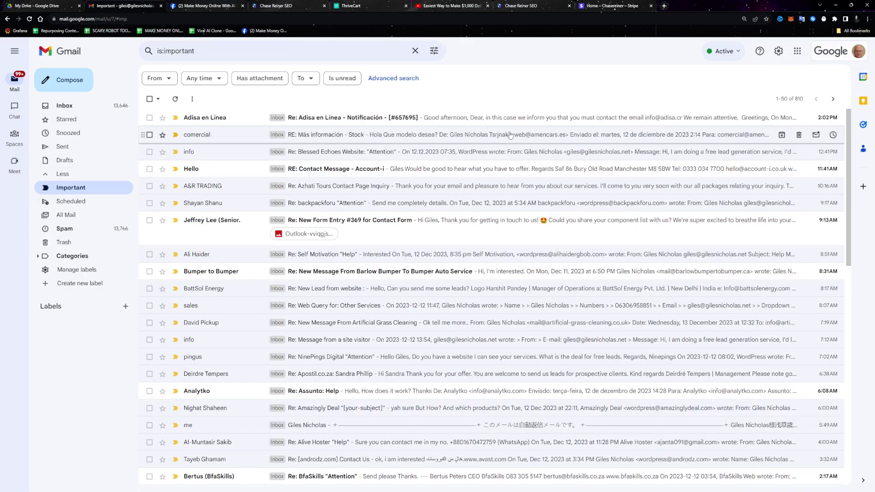
scroll(531, 231, down, 2)
scroll(531, 230, down, 10)
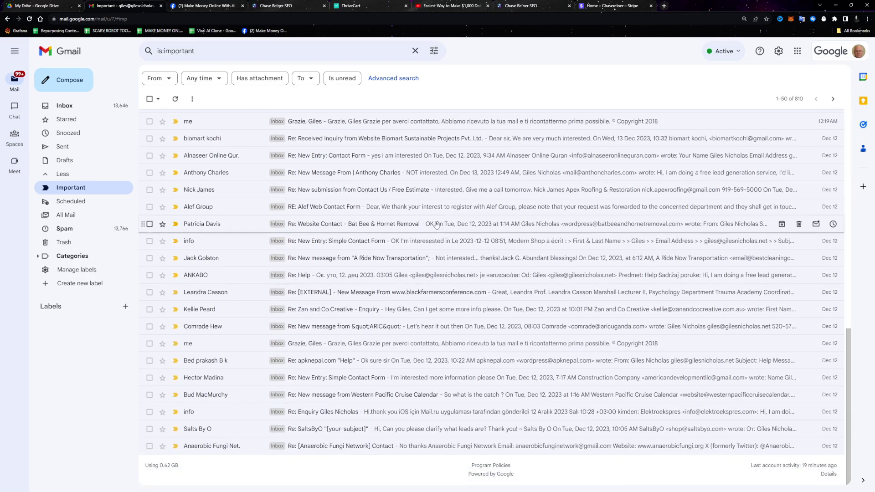
Open the "Re: New Entry: Contact Form" reply and examine the quoted lead generation message.
click(392, 156)
drag(389, 297, 442, 297)
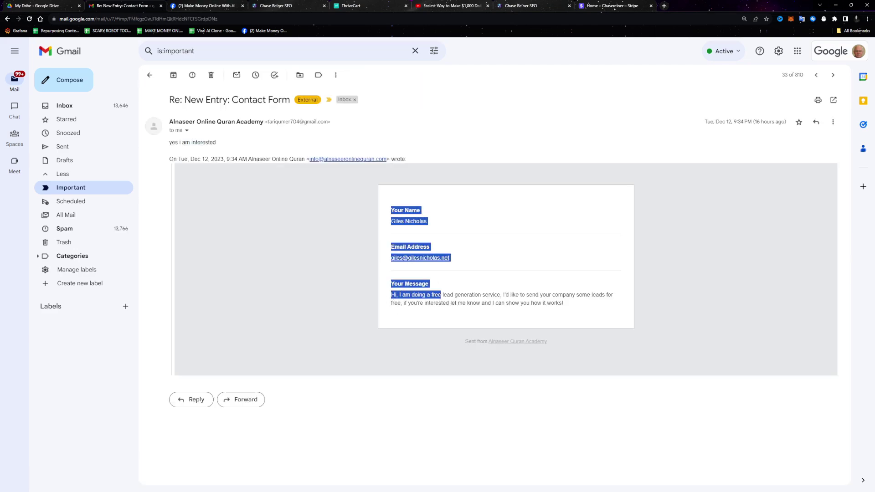
click(444, 300)
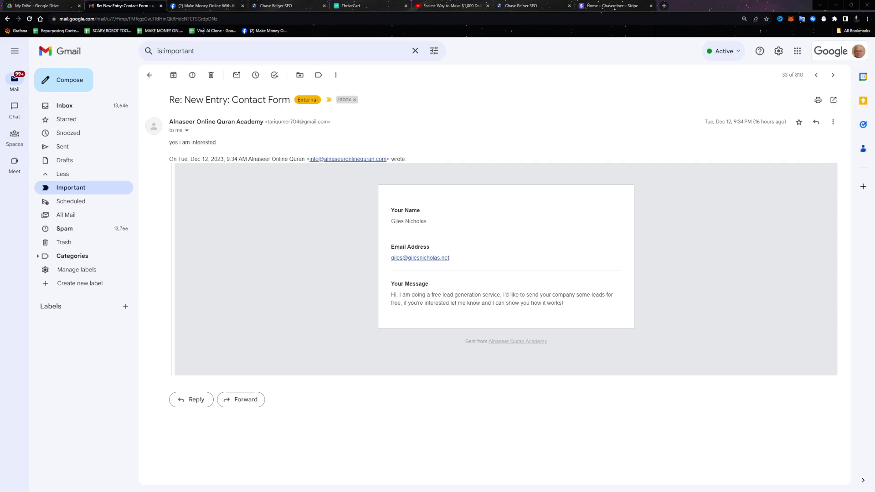
Bring the 2Checkout cart page for GSA Website Contact into the main browser window as a tab.
drag(0, 96, 208, 5)
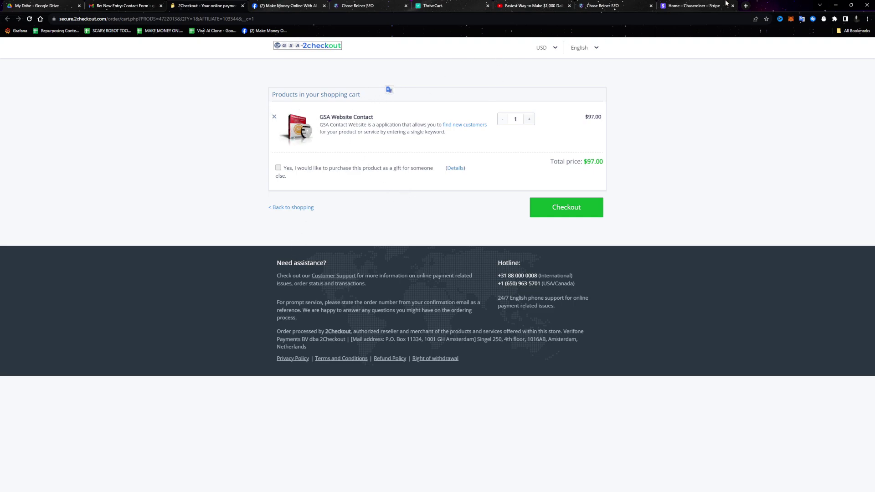
Search Google for "los angeles dentist" in a new browser tab.
click(745, 5)
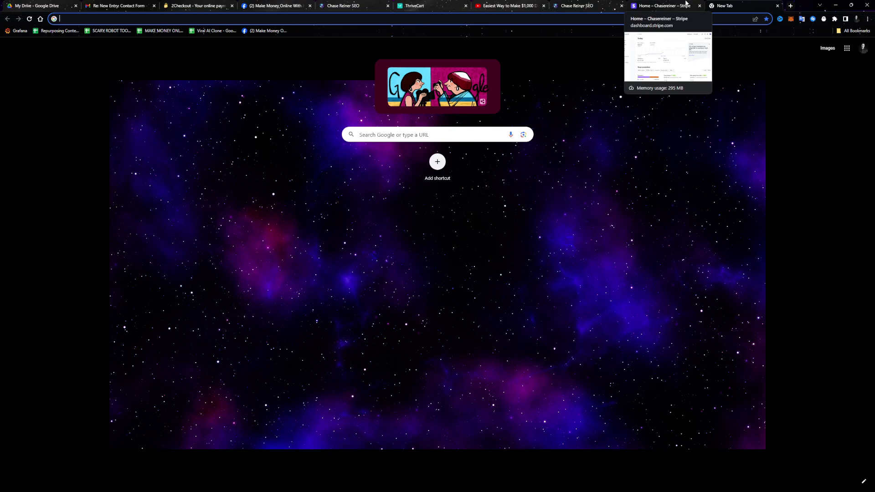
text(los an)
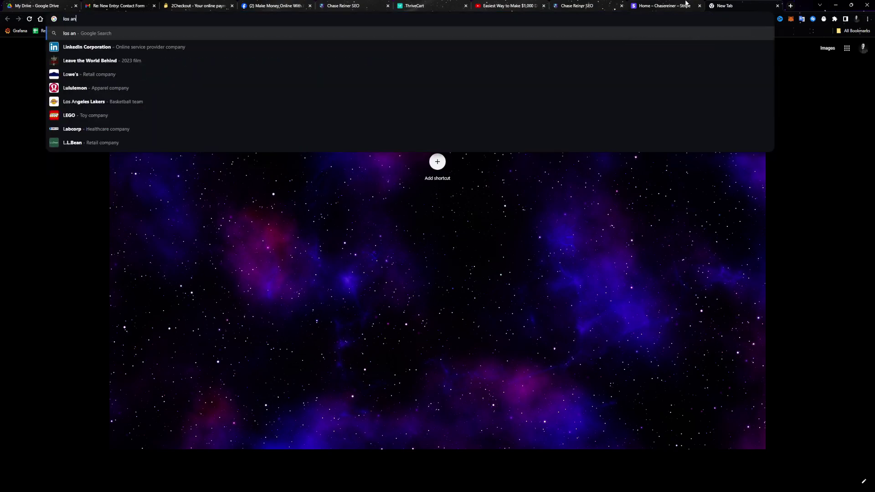
text(gele s dentist)
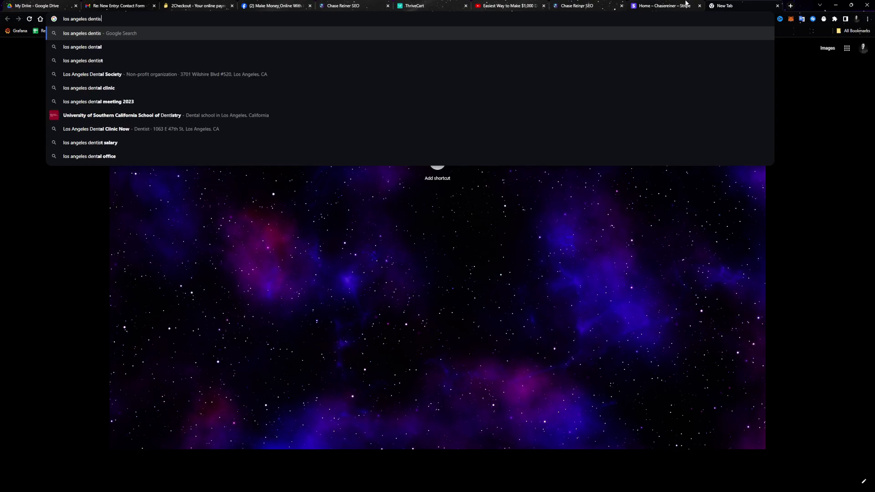
key(Return)
Open the LA Dental Clinic website from the search results and go to its contact page.
scroll(474, 178, down, 12)
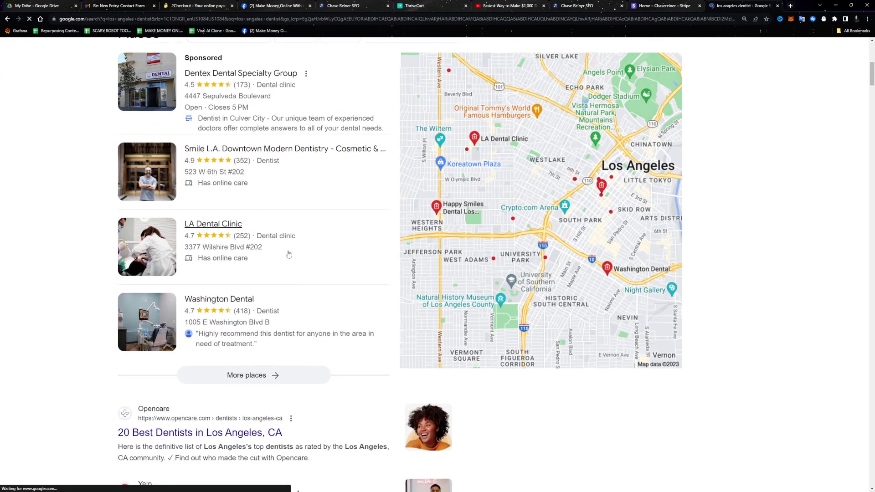
scroll(302, 340, down, 3)
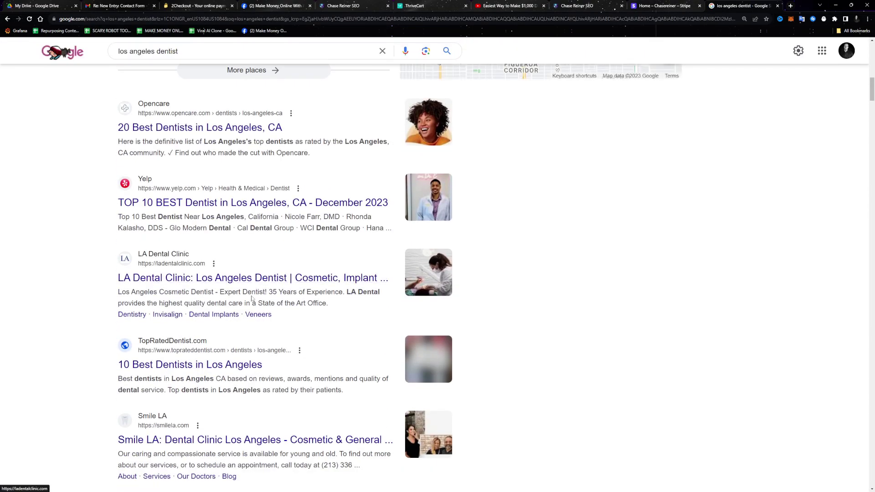
click(205, 278)
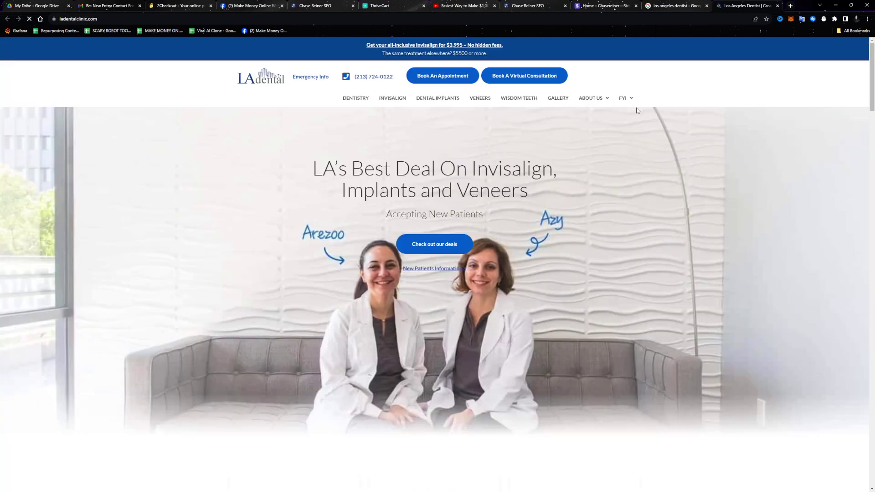
mouse_move(592, 98)
click(558, 196)
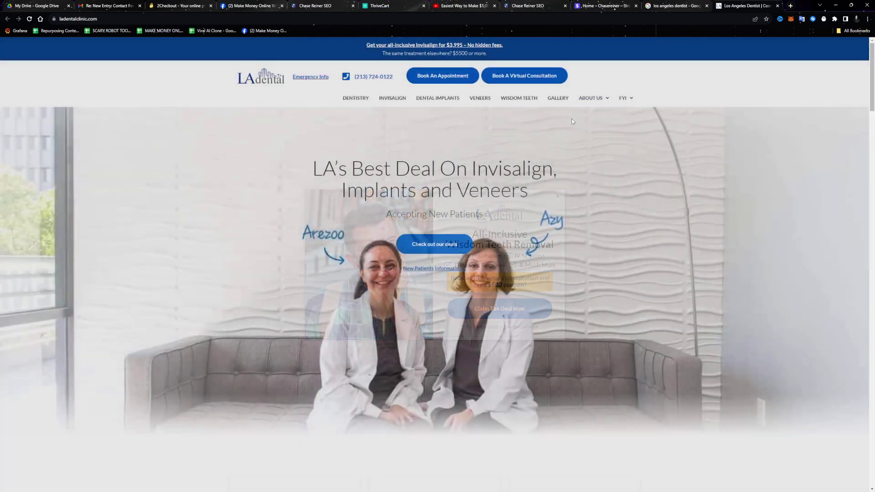
click(585, 150)
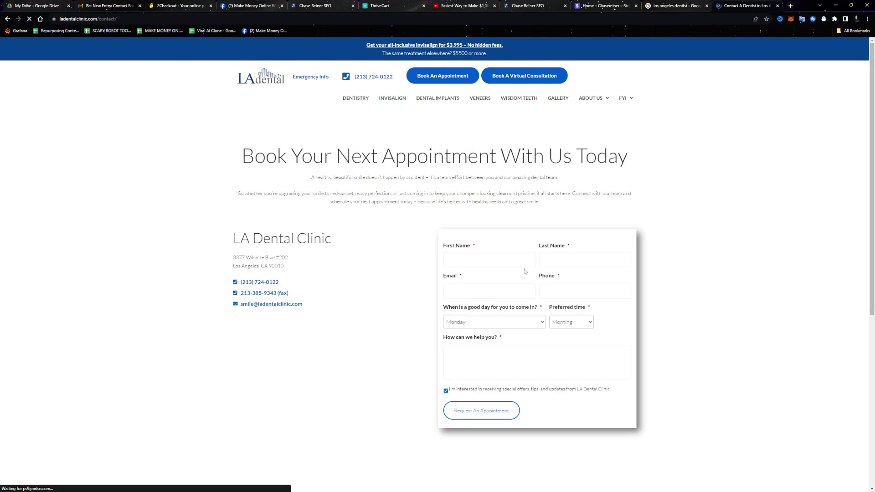
Autofill the appointment form with the saved contact details.
click(480, 261)
click(500, 275)
click(497, 261)
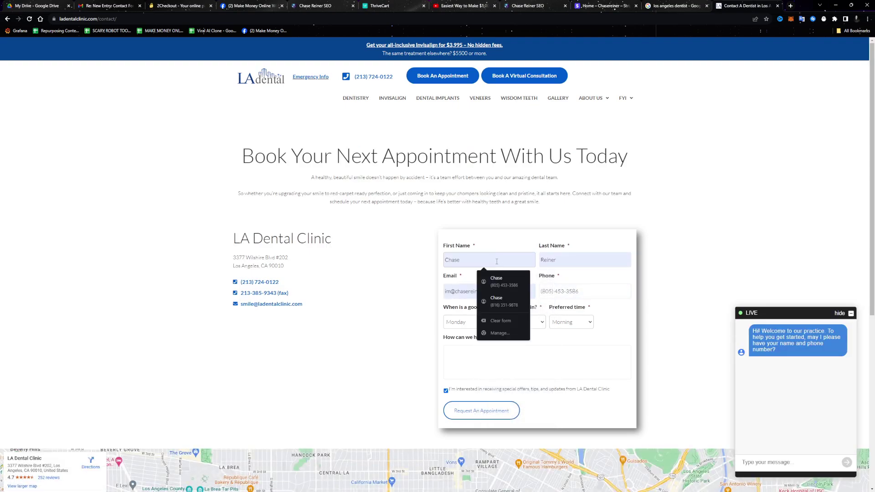
Clear the autofilled email and phone number from the appointment form.
triple_click(465, 290)
key(BackSpace)
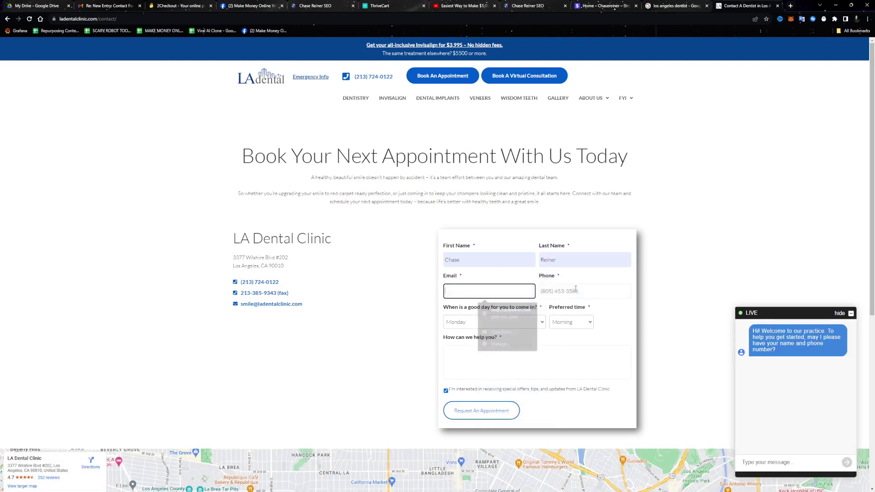
triple_click(574, 290)
key(BackSpace)
Replace the last name in the appointment form with its initial and dismiss the autofill suggestions.
click(583, 260)
text(R)
click(483, 257)
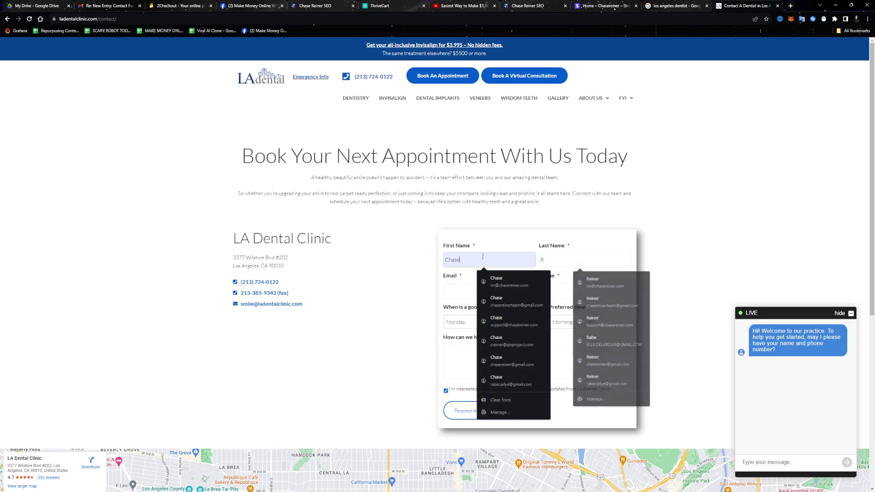
click(352, 322)
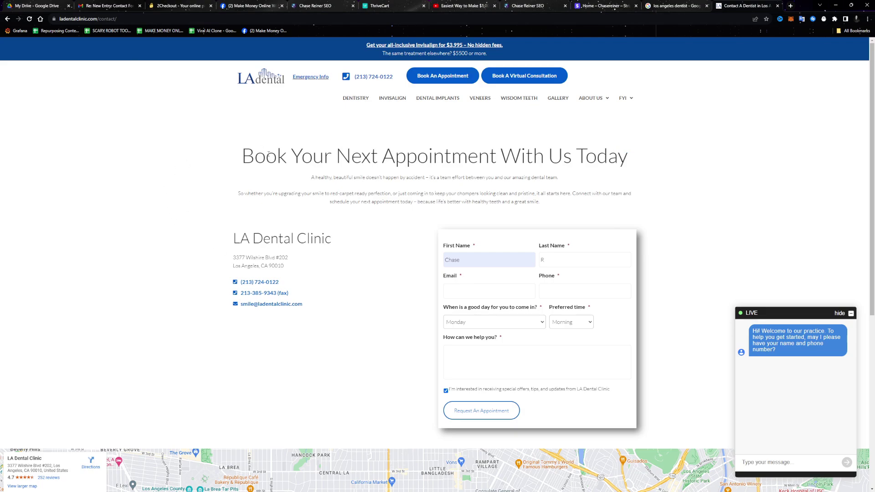
click(496, 263)
click(470, 248)
Return to the 2Checkout cart and proceed to checkout for one GSA Website Contact licence.
click(195, 5)
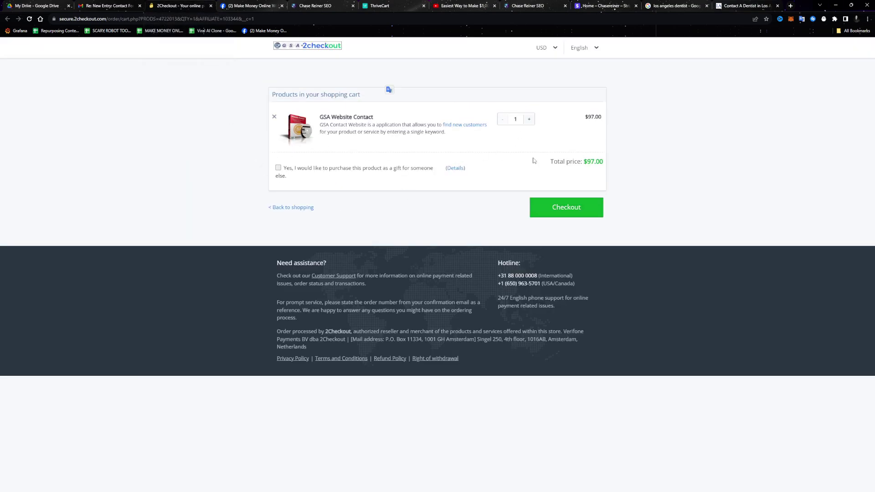
click(589, 217)
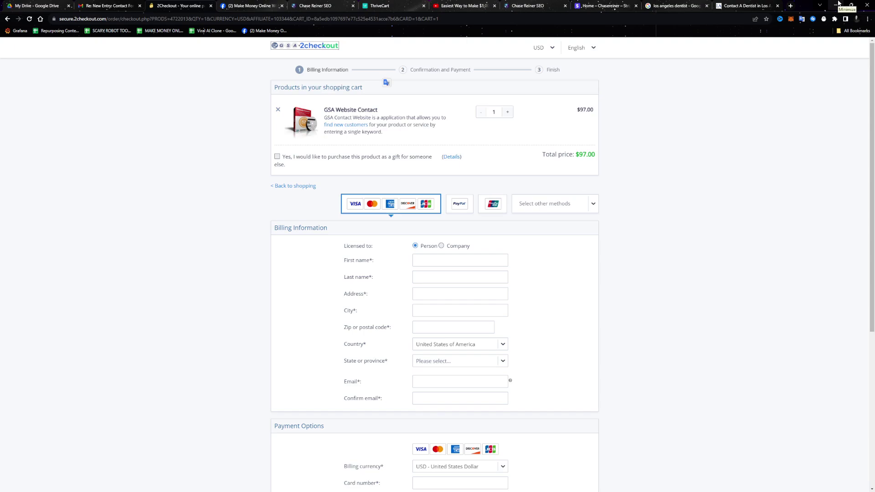
Minimize the browser, close the calculator, and reposition the Notepad window on the desktop.
click(839, 3)
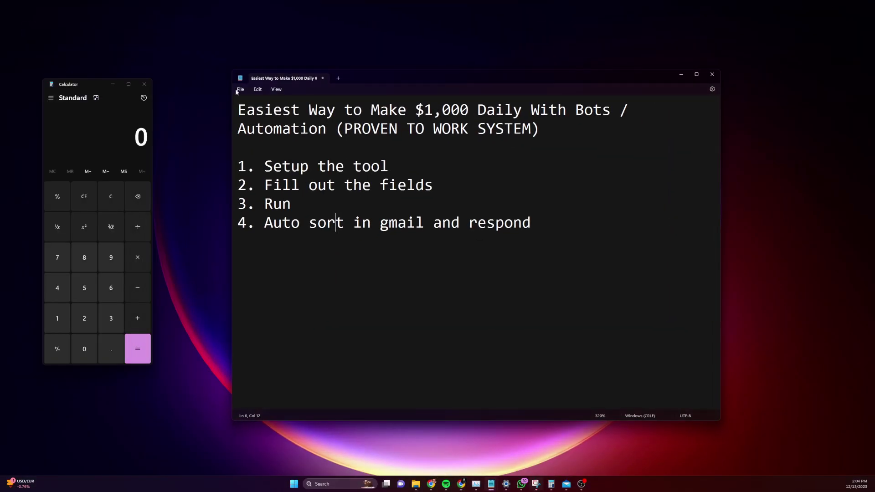
click(145, 84)
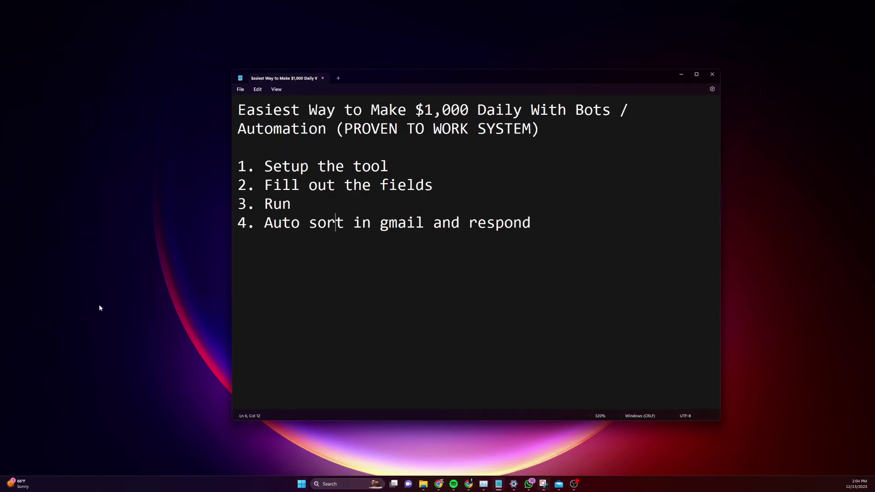
drag(351, 77, 228, 49)
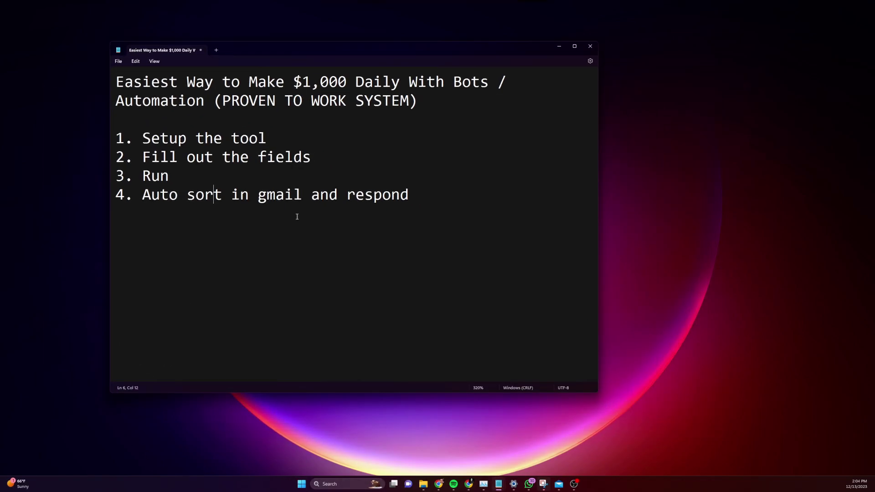
Search Windows for "gsa", launch GSA Website Contact, and dismiss its expired-demo notice.
click(301, 484)
text(gsa)
click(384, 305)
click(300, 484)
text(gsa)
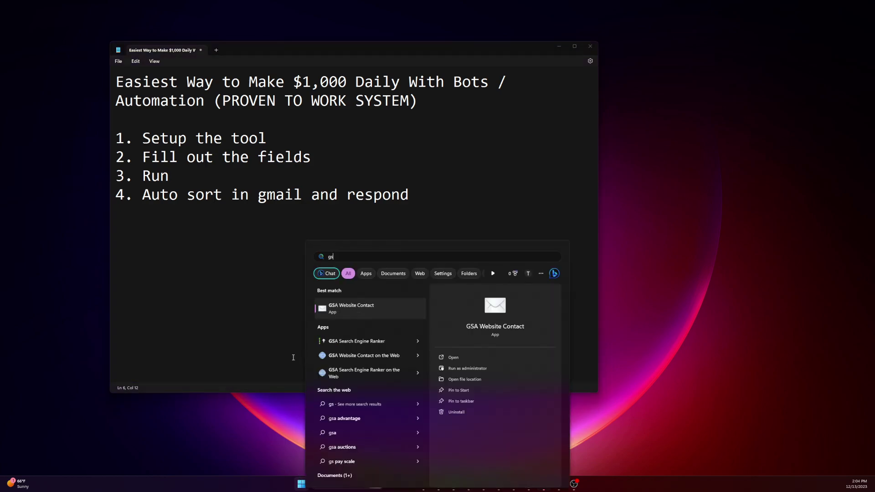
click(361, 306)
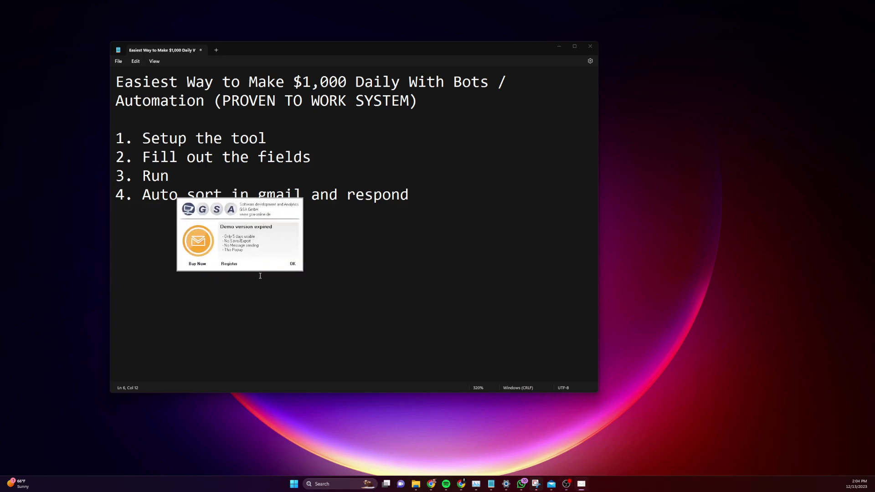
click(293, 265)
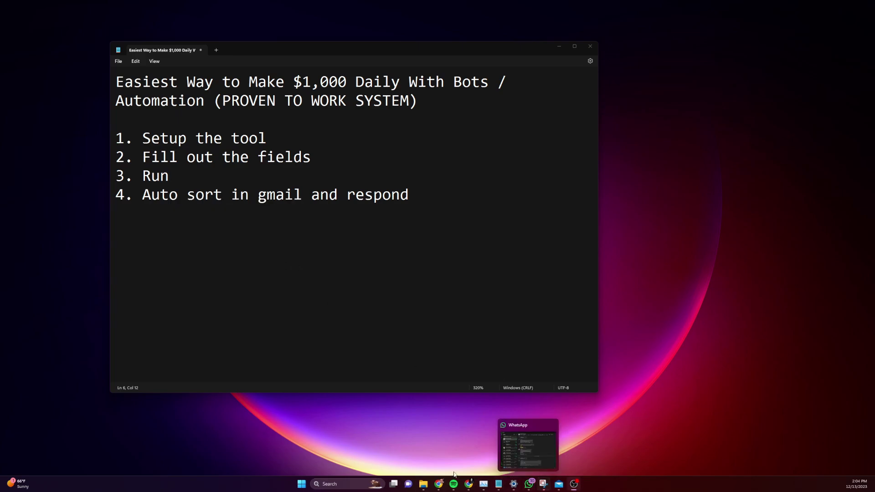
Launch Remote Desktop Connection from a Windows search for "re" and clear the Notepad window off the desktop.
click(301, 483)
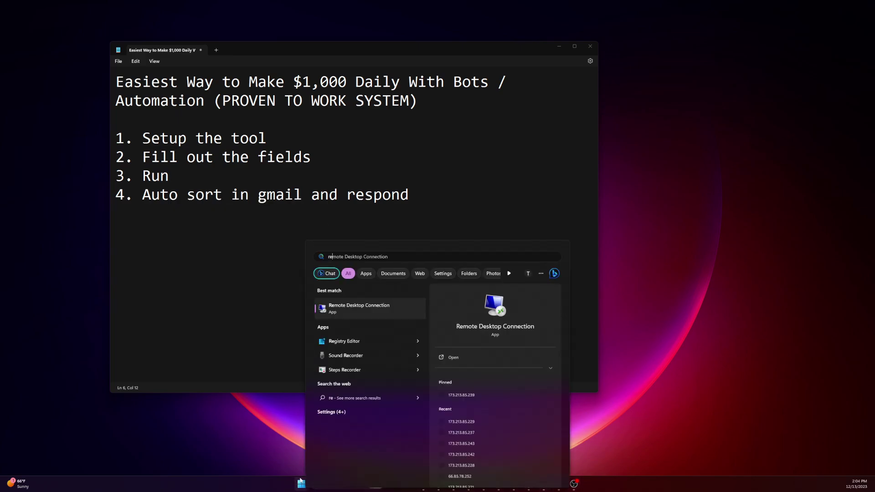
key(Return)
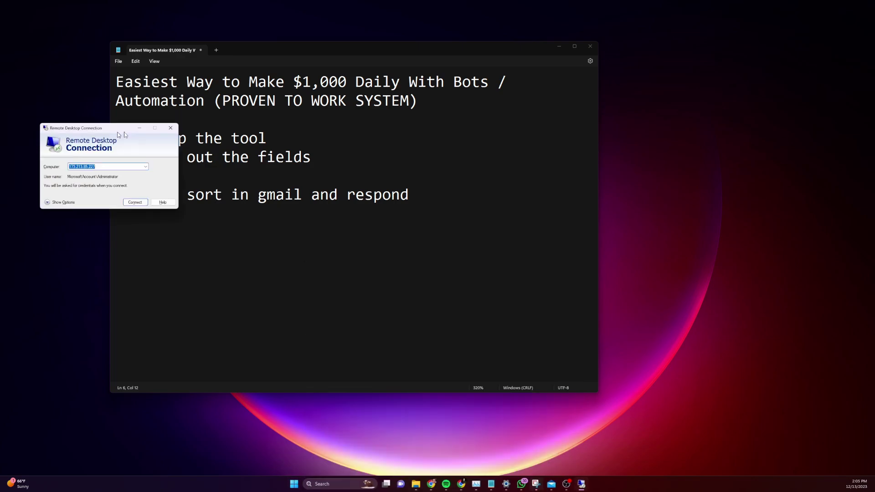
click(262, 178)
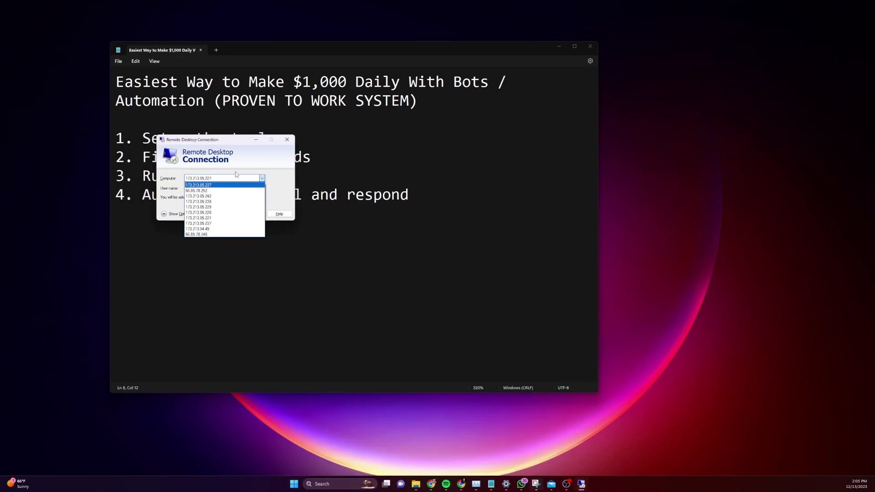
drag(239, 52, 0, 52)
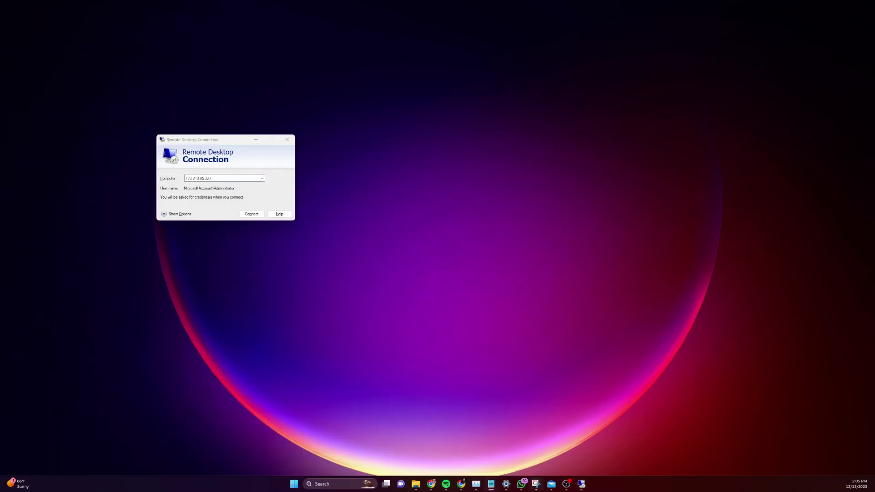
click(263, 180)
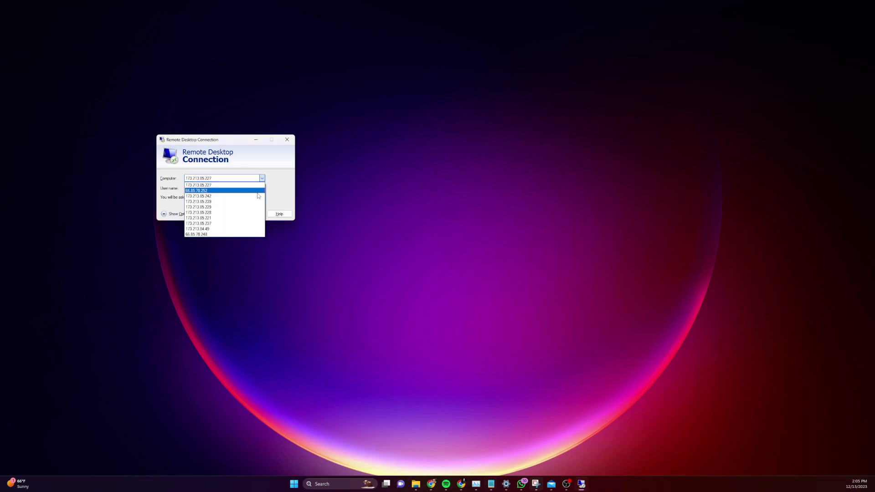
click(227, 202)
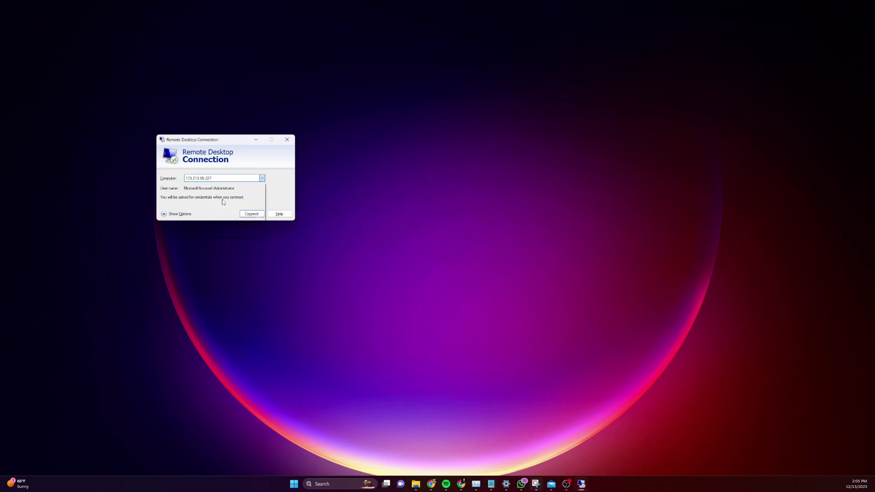
click(251, 214)
click(248, 238)
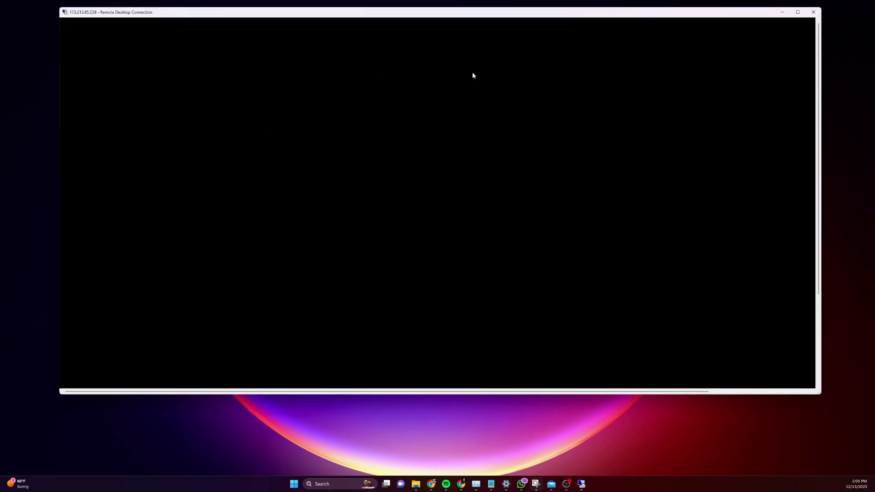
click(798, 11)
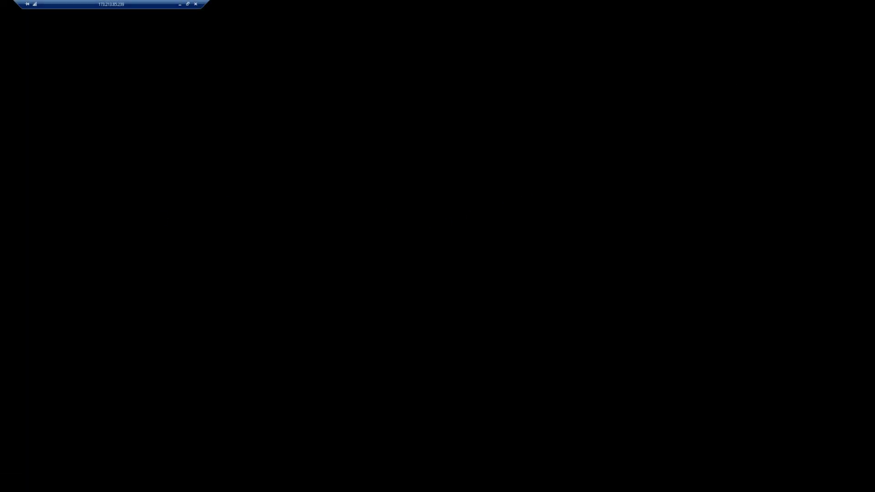
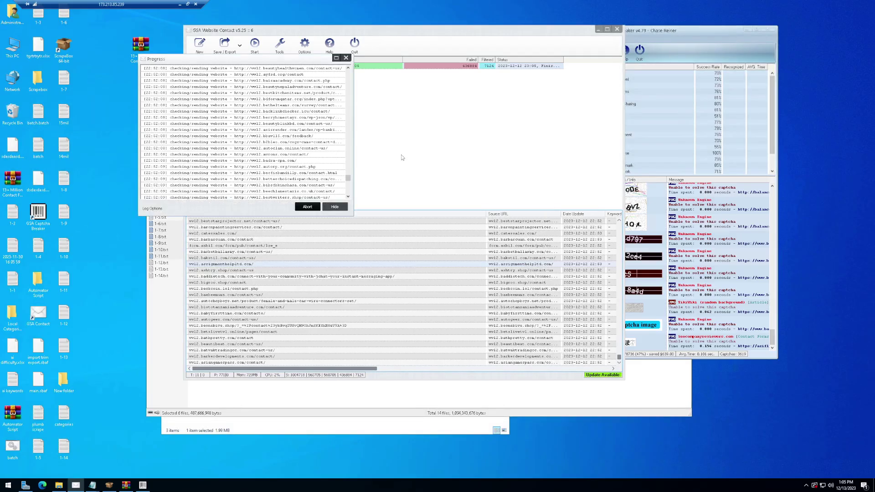
Close the progress log and clear the archive, captcha breaker, file explorer and Notepad windows from behind GSA Website Contact.
click(349, 59)
click(338, 117)
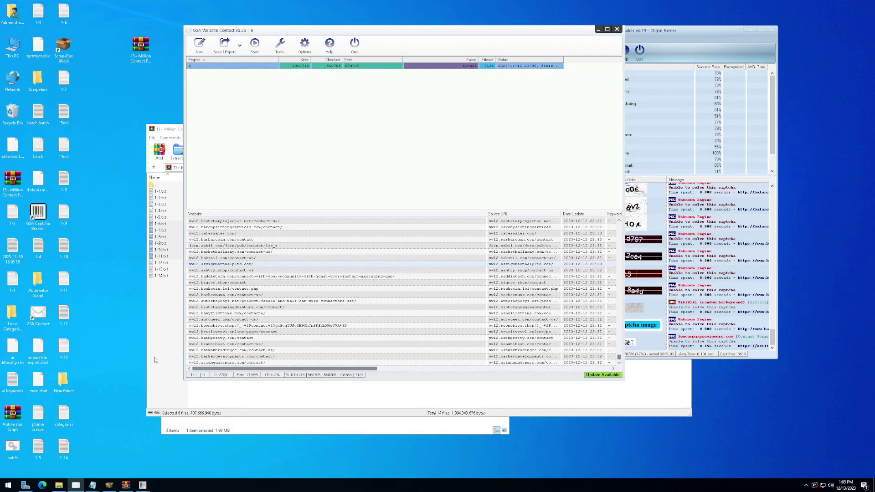
click(173, 309)
click(658, 131)
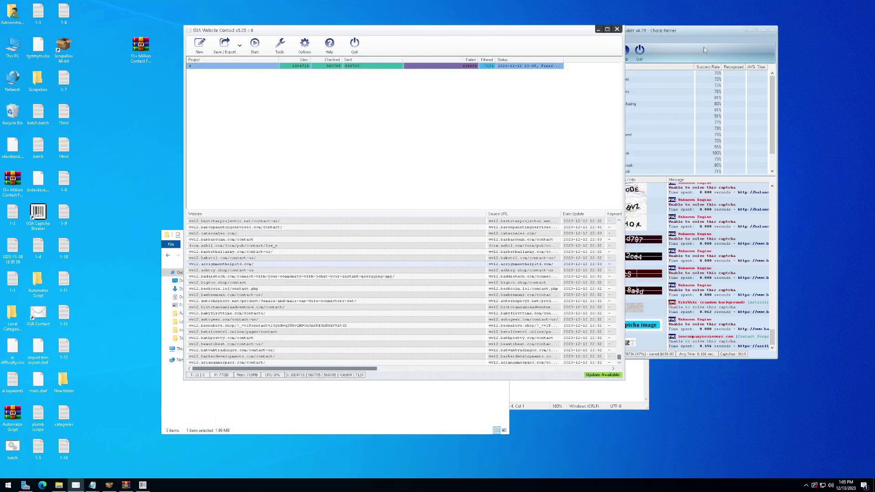
click(747, 28)
click(472, 234)
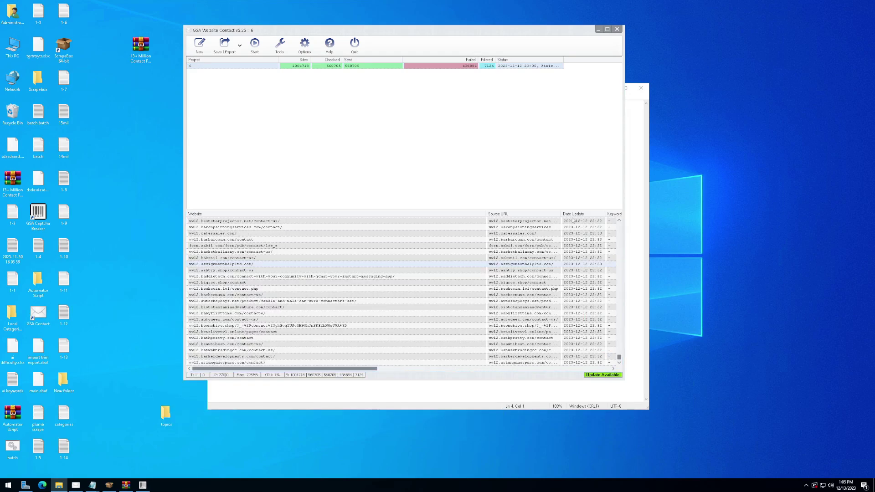
click(635, 211)
click(610, 91)
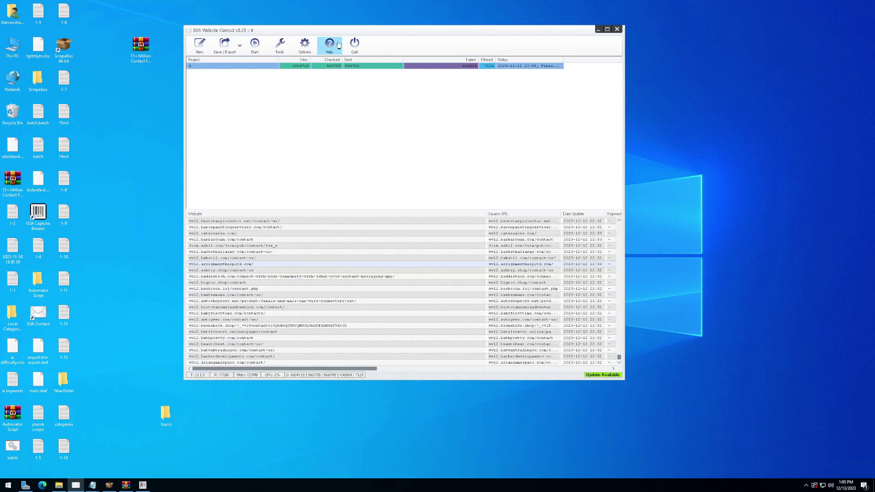
Reposition the GSA Website Contact window nearer the middle of the desktop and deselect the existing project.
drag(339, 30, 364, 78)
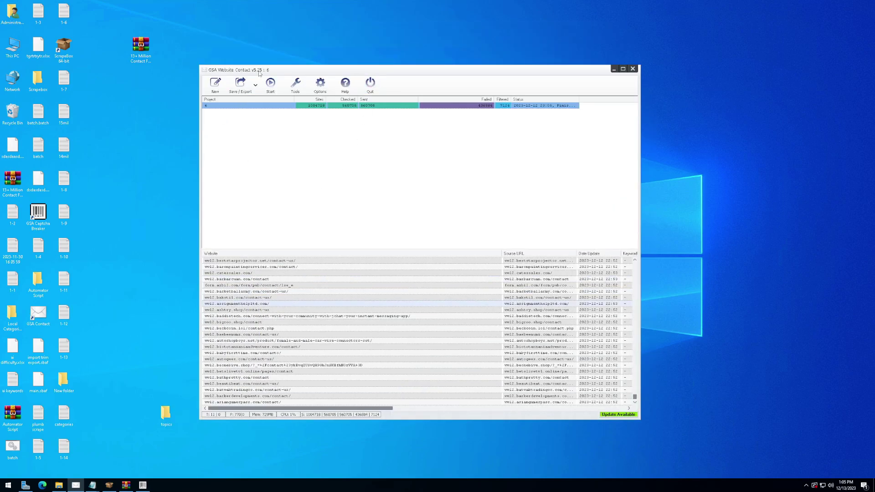
drag(235, 70, 210, 70)
drag(211, 119, 198, 107)
right_click(197, 106)
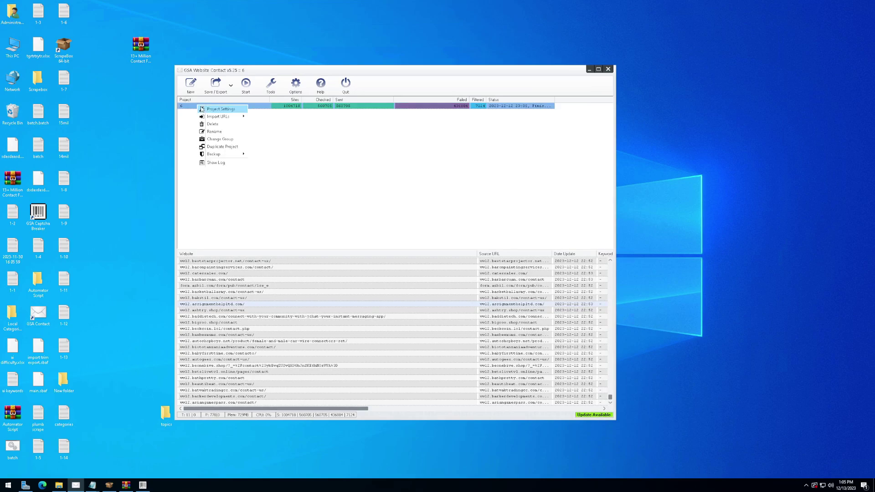
click(185, 125)
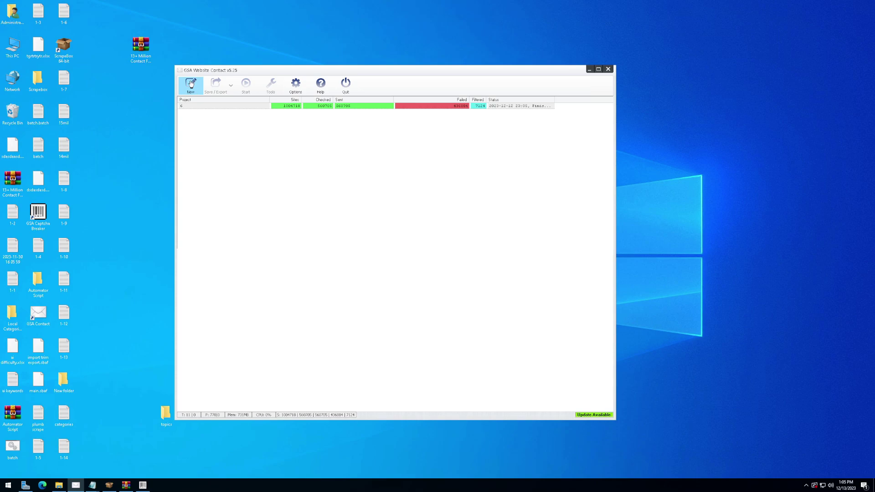
Create a new project named "Send my first message".
click(190, 85)
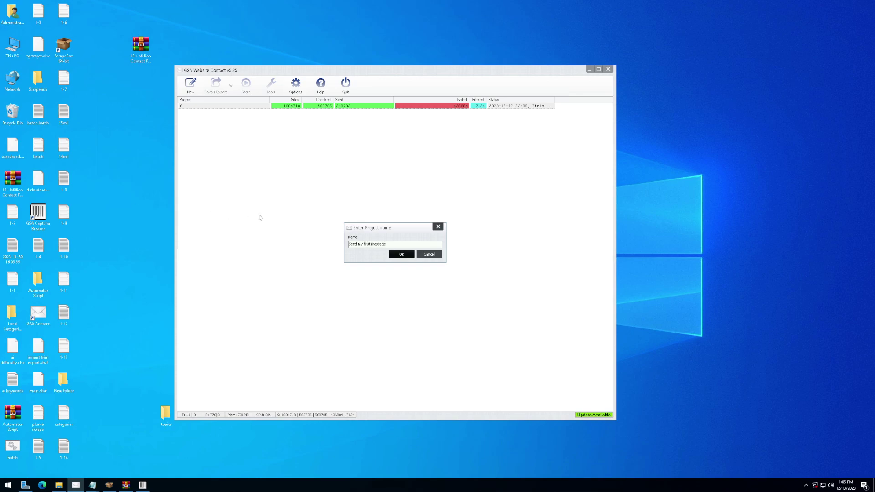
click(401, 254)
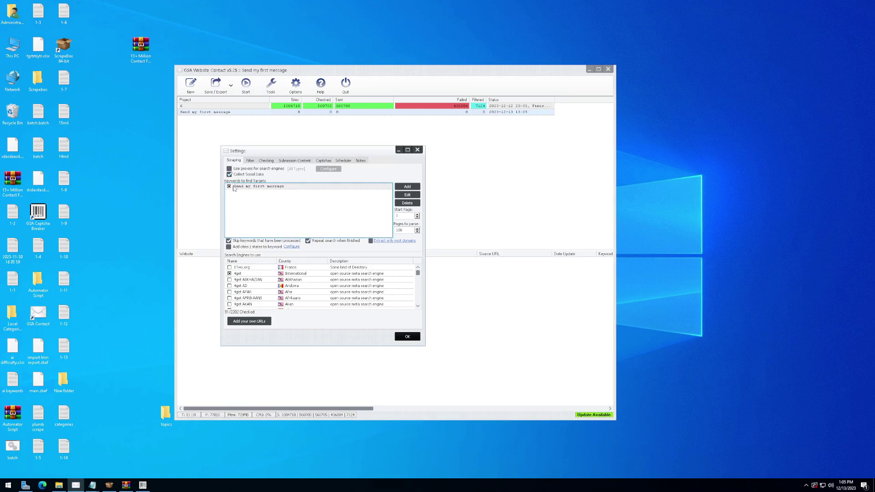
Disable the default keyword "Send my first message", add the target keyword "dentists in los angeles", and save the project settings.
click(229, 186)
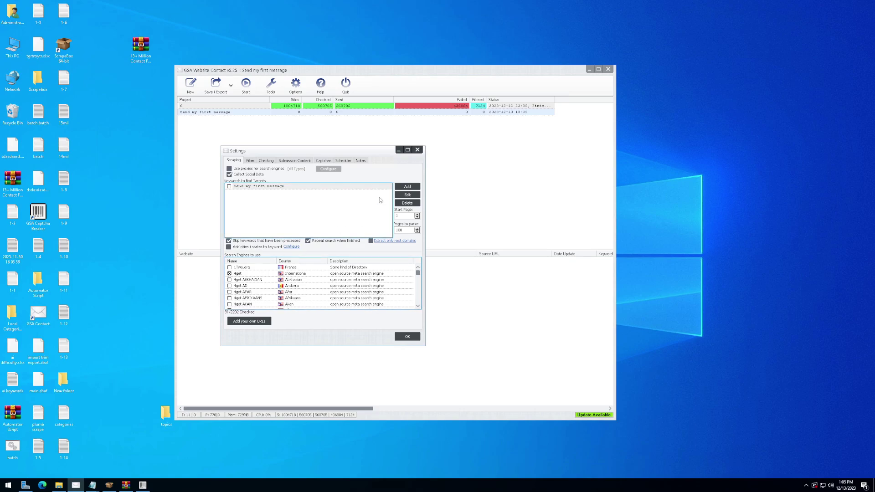
click(402, 187)
click(410, 195)
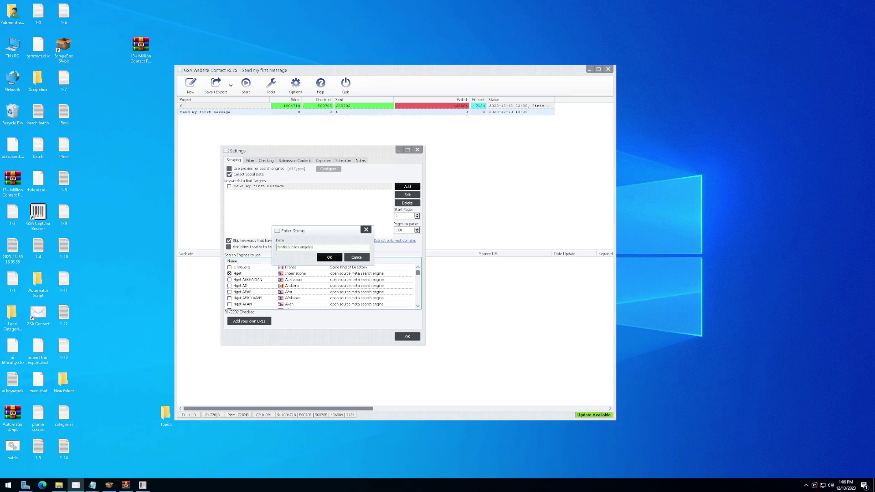
click(330, 257)
click(407, 336)
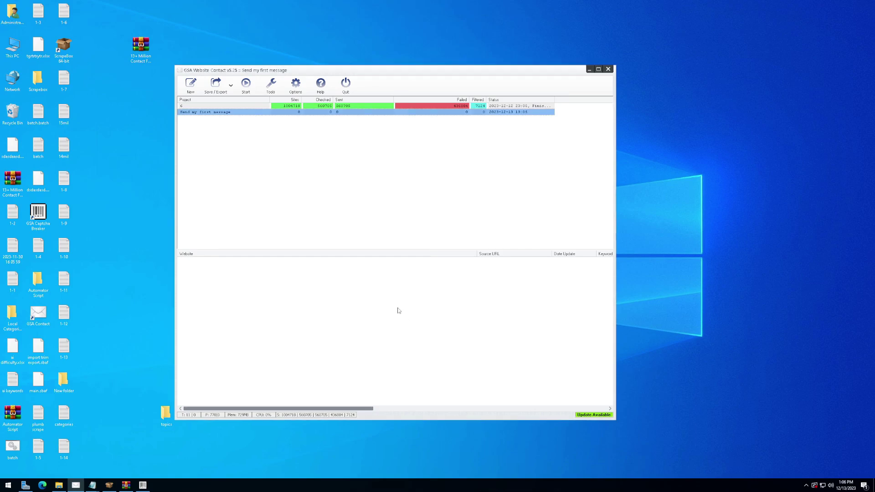
Start the Scrape + Check run for the "Send my first message" project and inspect its checked-site breakdown.
click(246, 84)
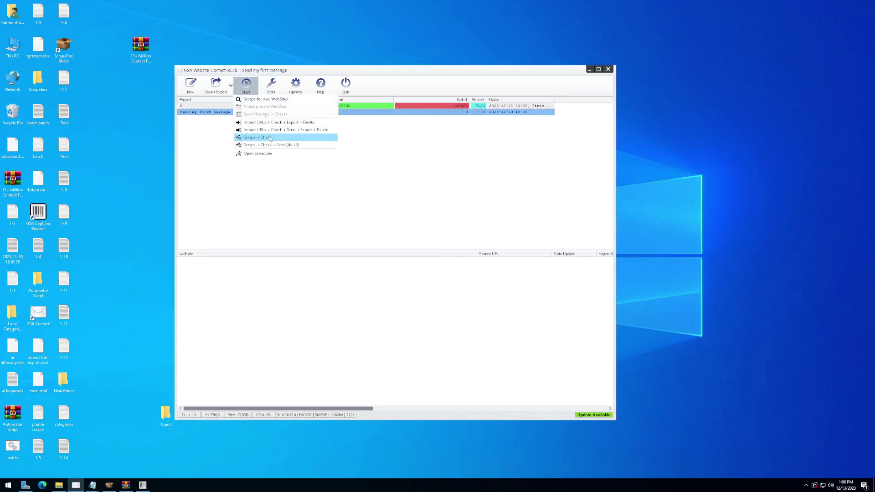
click(269, 138)
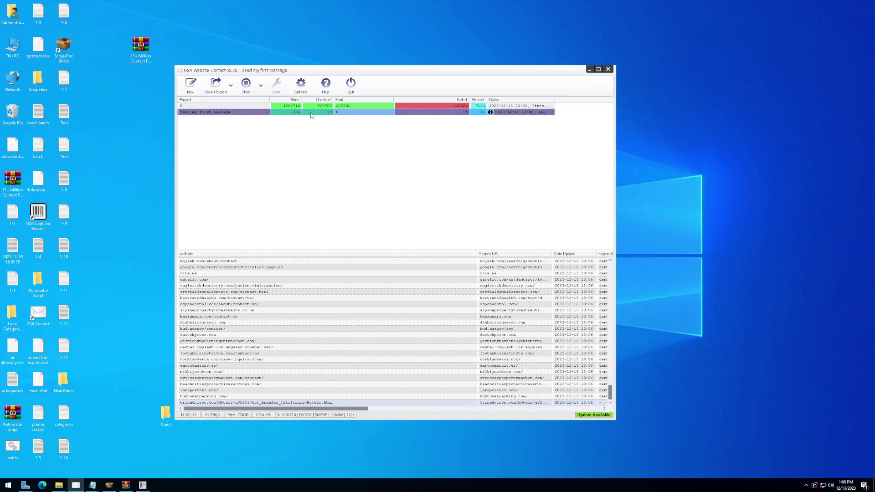
mouse_move(313, 113)
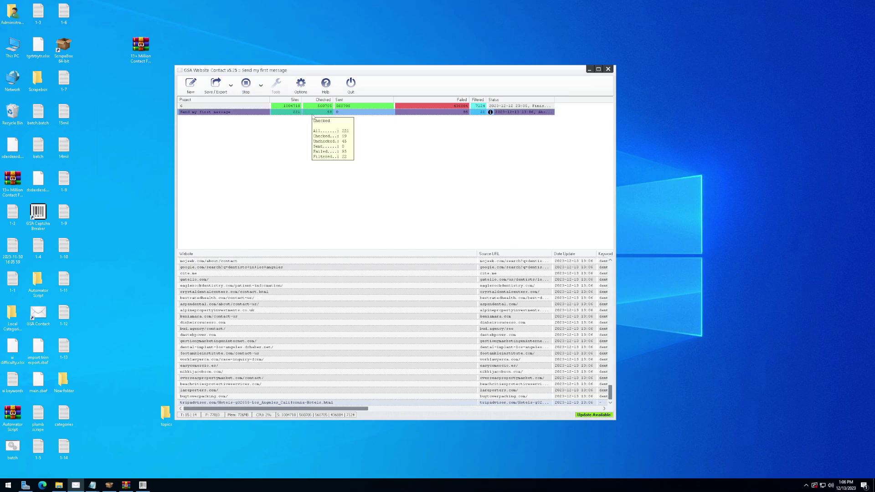